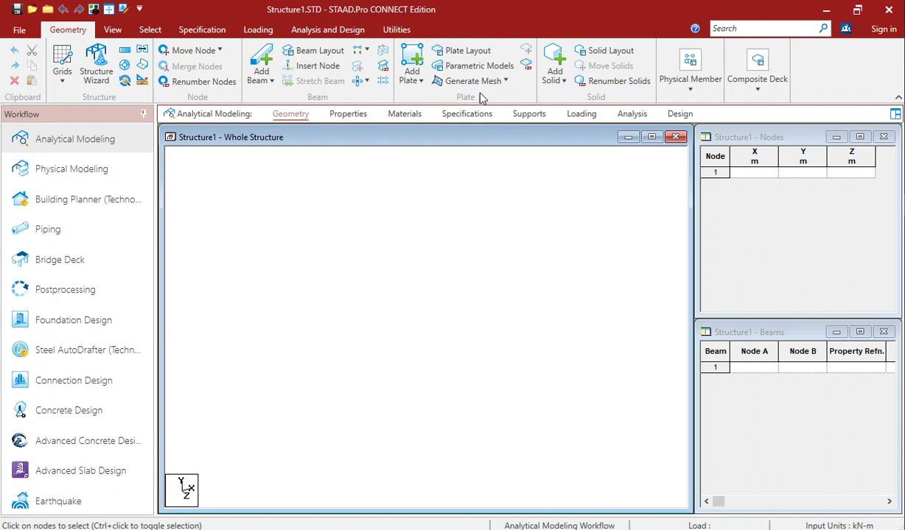
- Review the Properties, Materials, Specifications, Supports, Loading, Analysis and Design pages, including the steel design codes, and return to Geometry
left_click(346, 116)
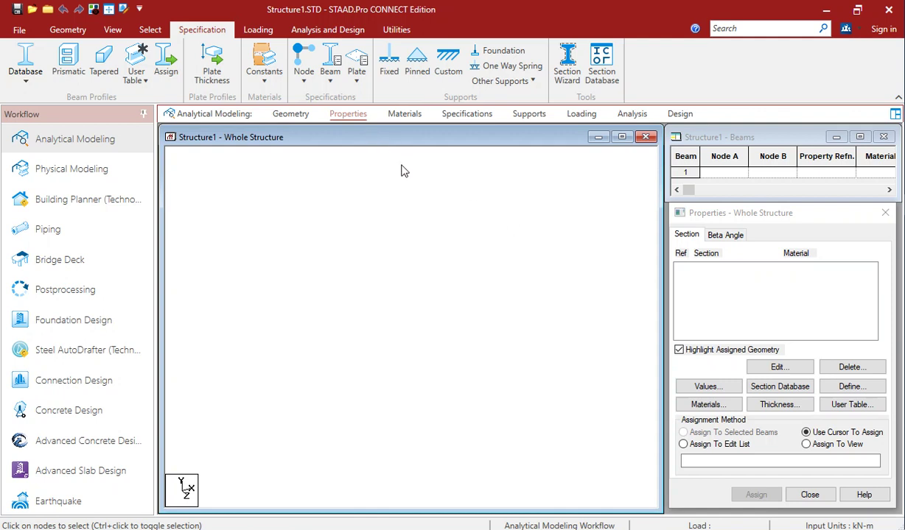
left_click(404, 114)
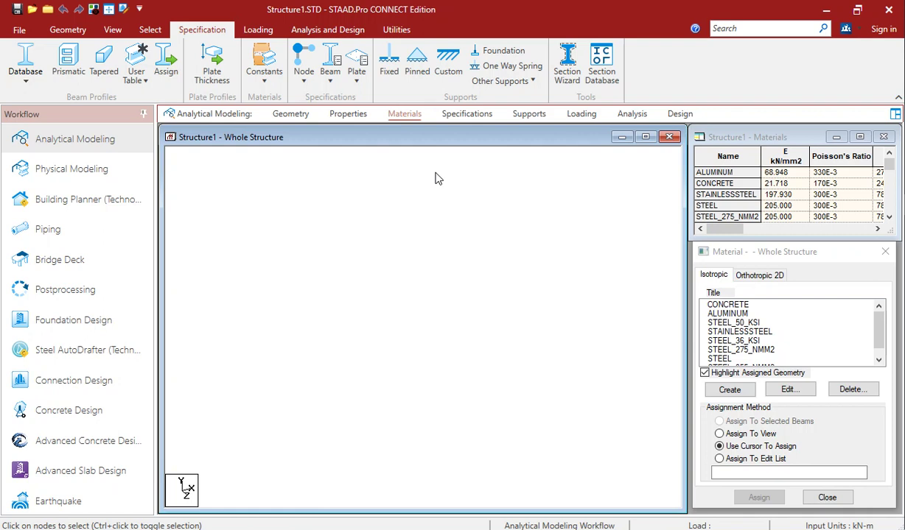
left_click(467, 116)
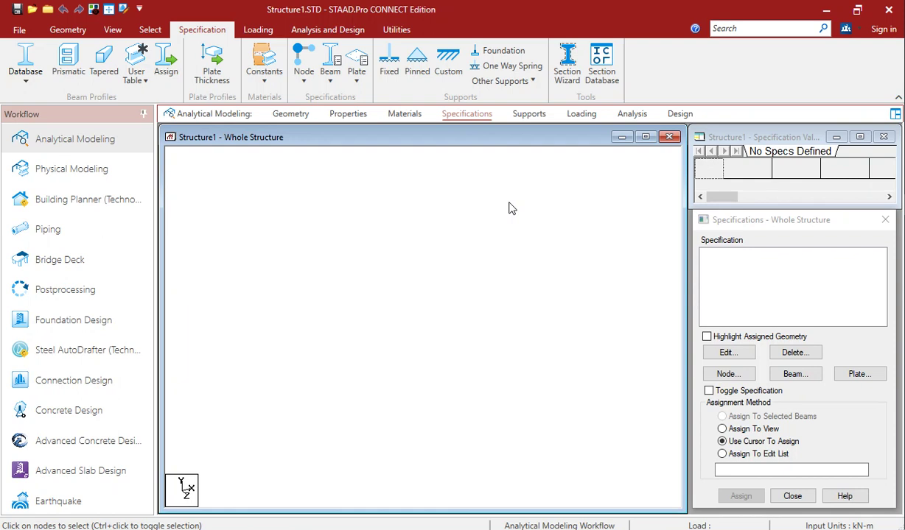
left_click(528, 115)
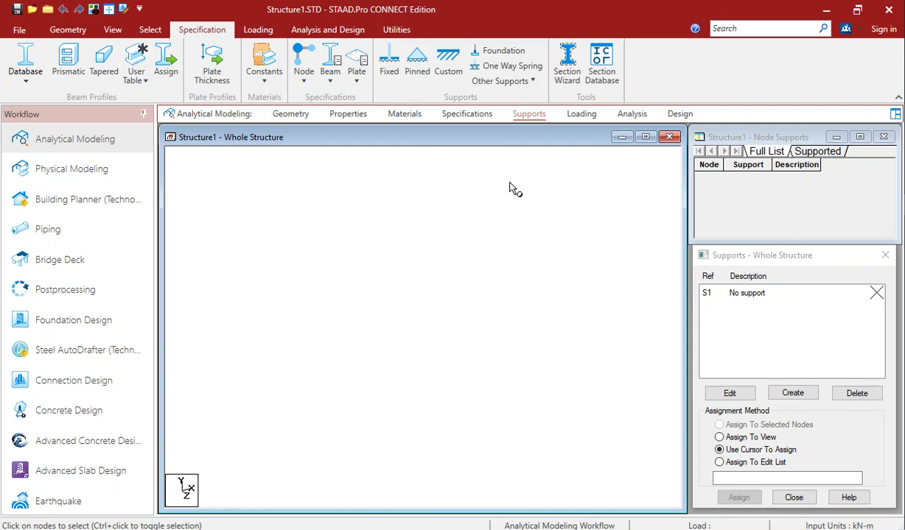
left_click(581, 115)
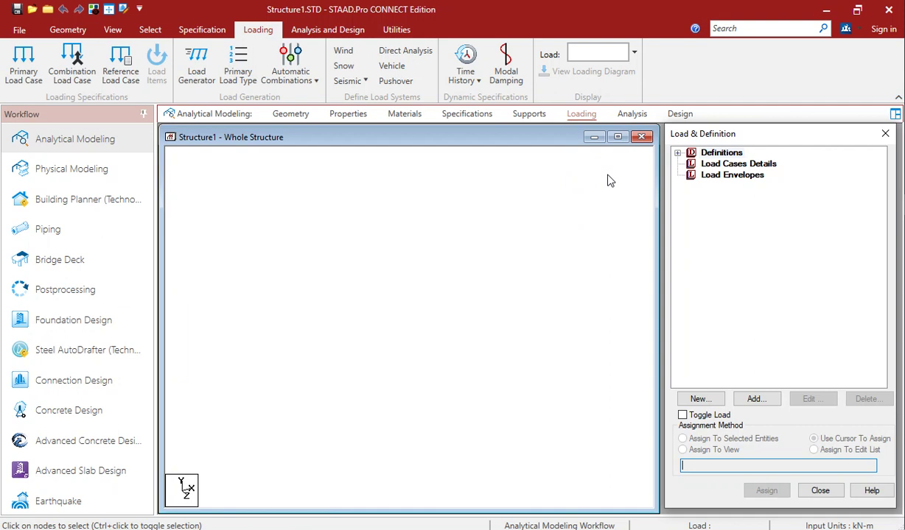
left_click(631, 115)
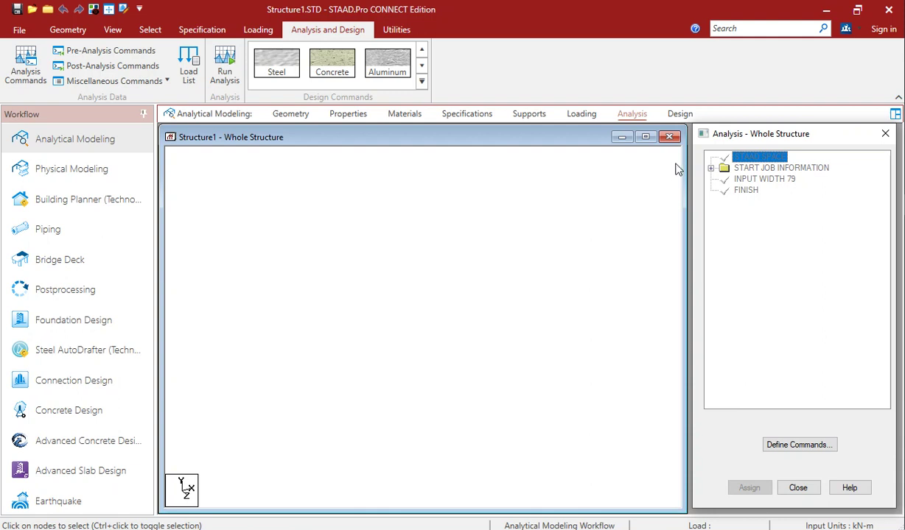
left_click(680, 114)
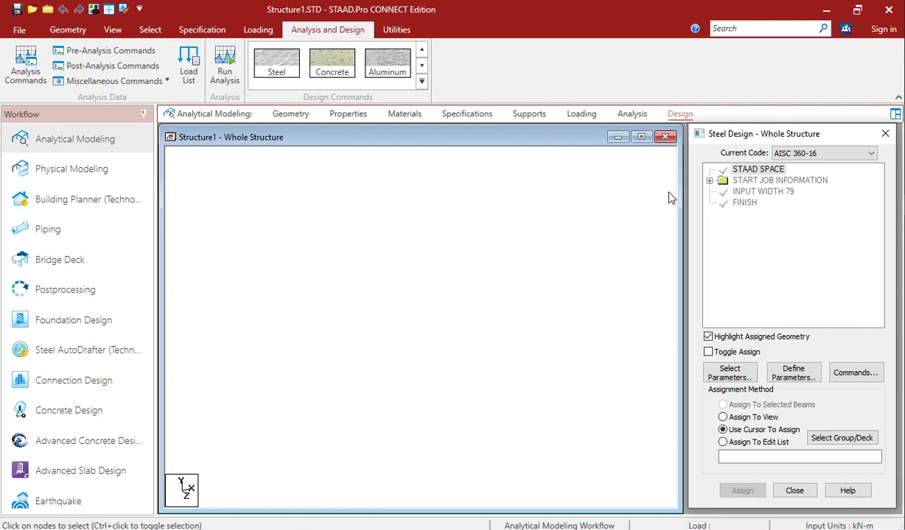
left_click(830, 158)
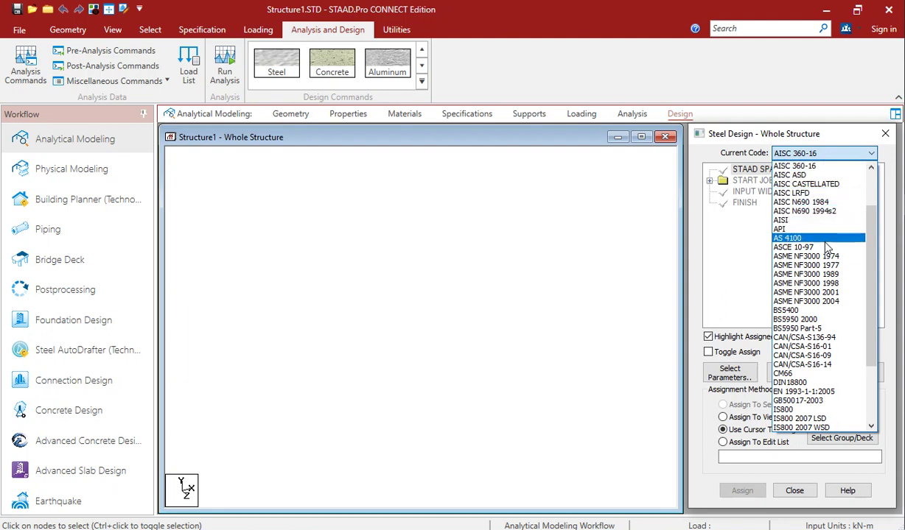
left_click(792, 156)
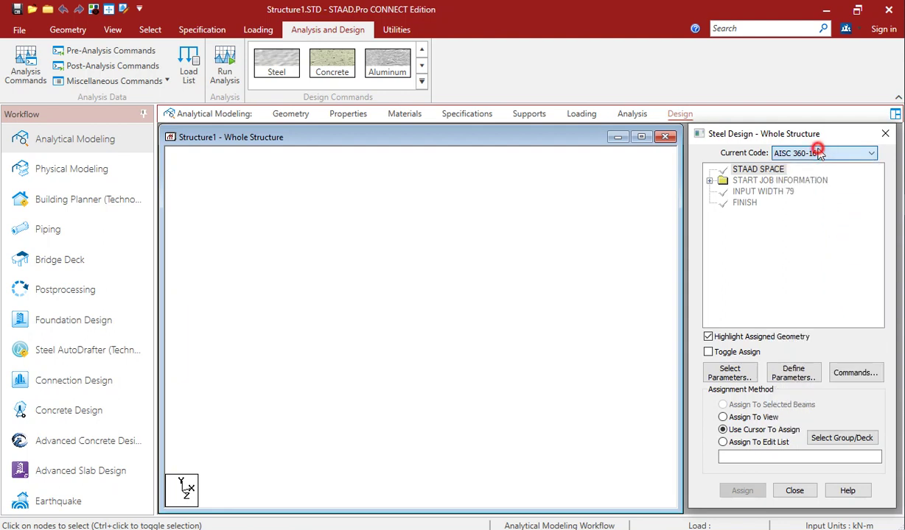
left_click(291, 115)
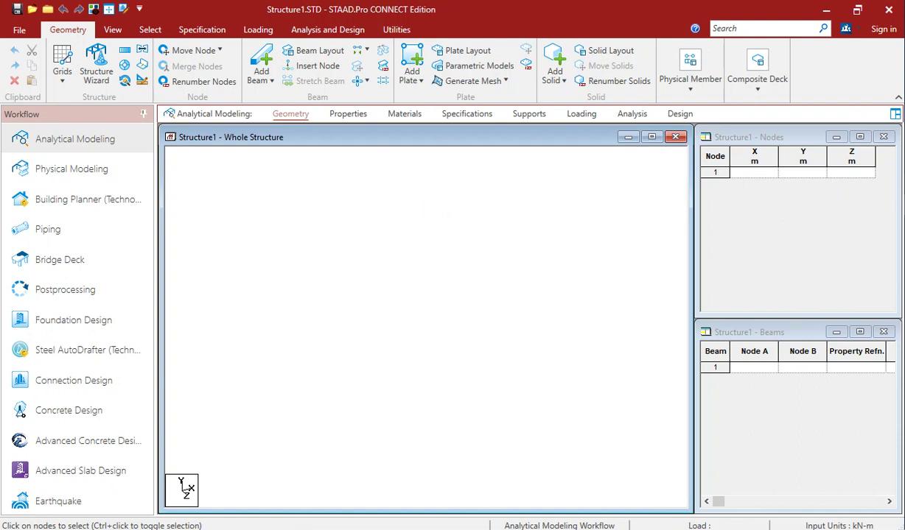
- Switch to the AutoCAD drawing CASE.dwg and examine the front frame's base corner, span, column height and bay dimensions
key("alt+Tab")
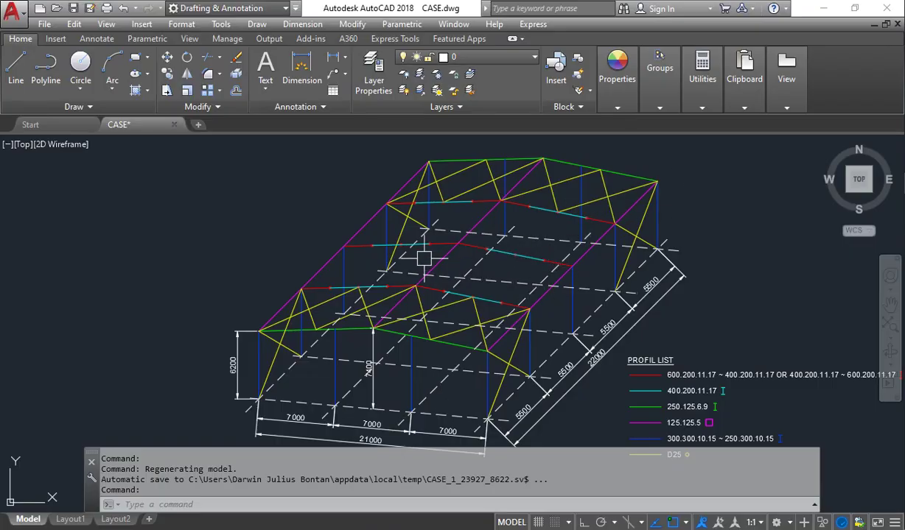
middle_click_drag(393, 307, 389, 277)
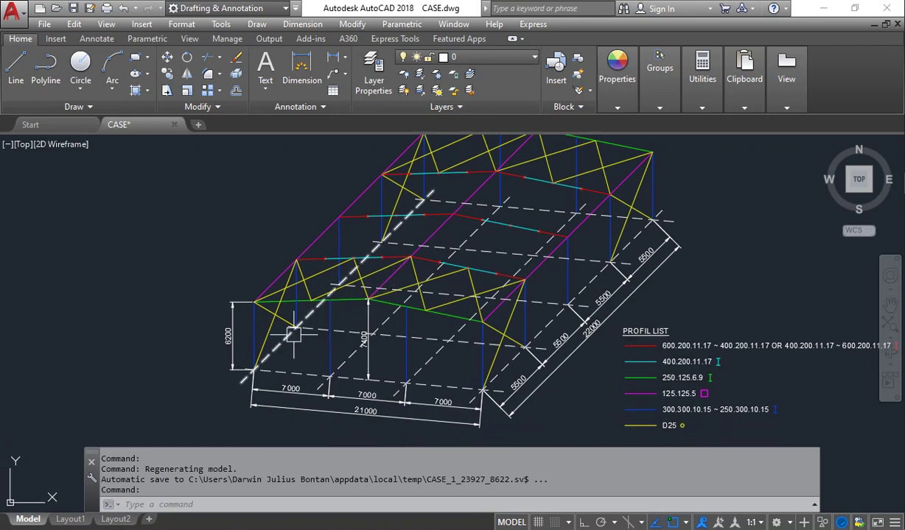
scroll(270, 350, "up", 2)
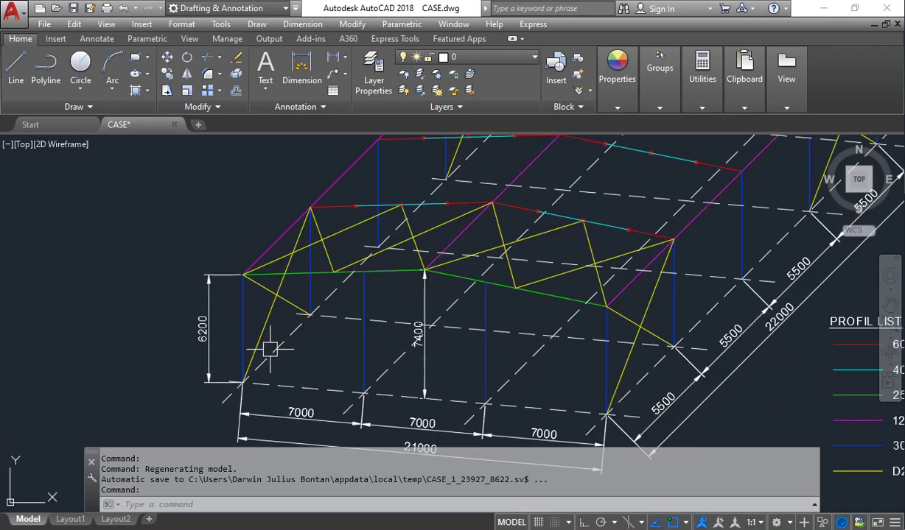
scroll(326, 331, "down", 2)
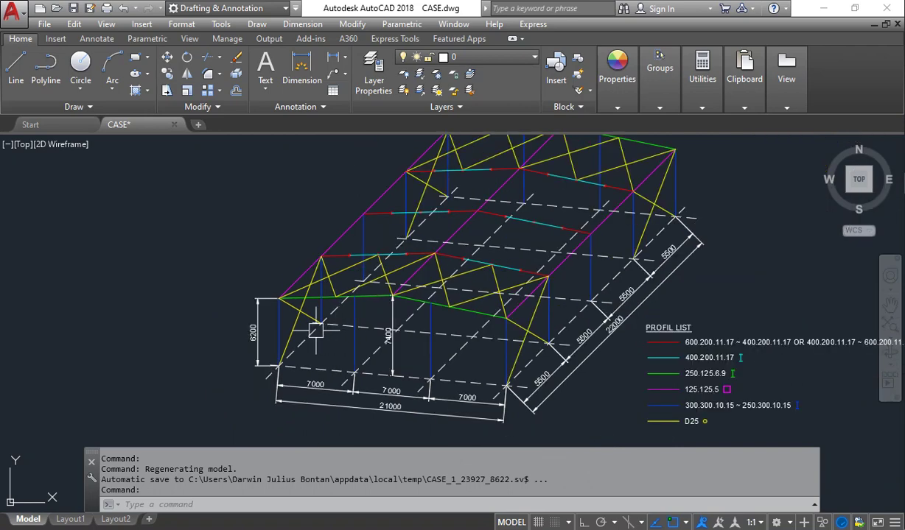
scroll(309, 329, "up", 2)
scroll(278, 337, "up", 2)
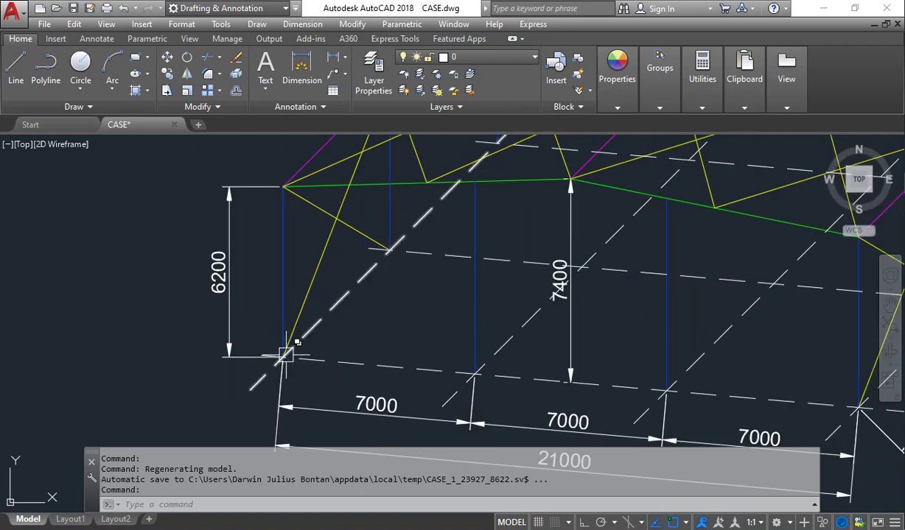
scroll(355, 323, "down", 2)
scroll(355, 323, "down", 2)
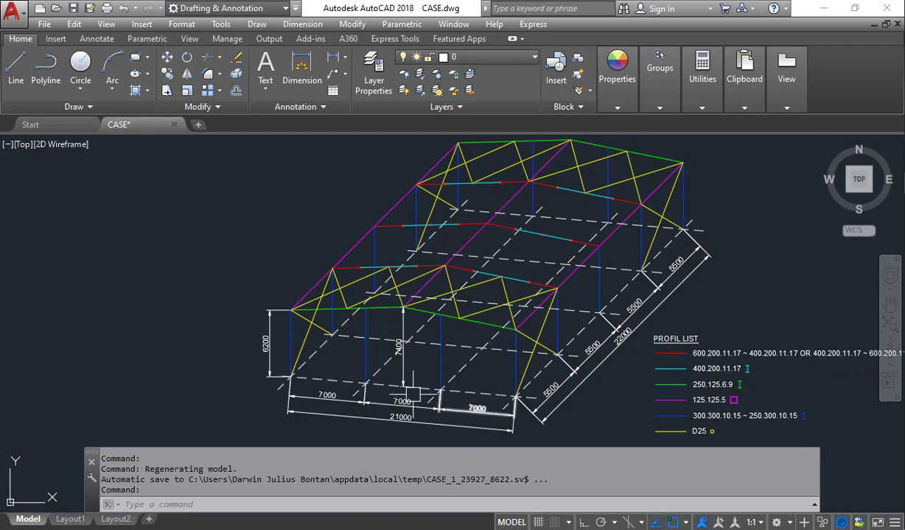
scroll(411, 394, "up", 2)
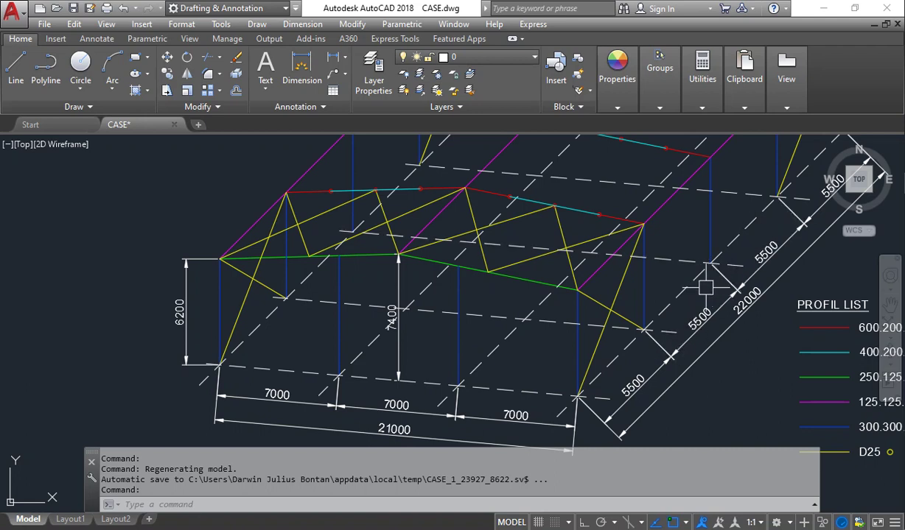
middle_click_drag(531, 344, 550, 309)
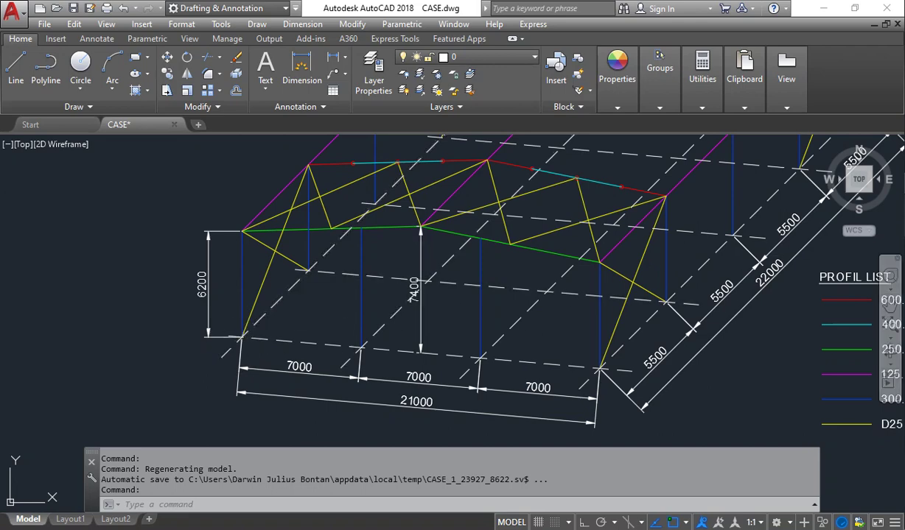
- Switch back to STAAD.Pro and create the first node at the origin, X 0, Y 0, Z 0
key("alt+Tab")
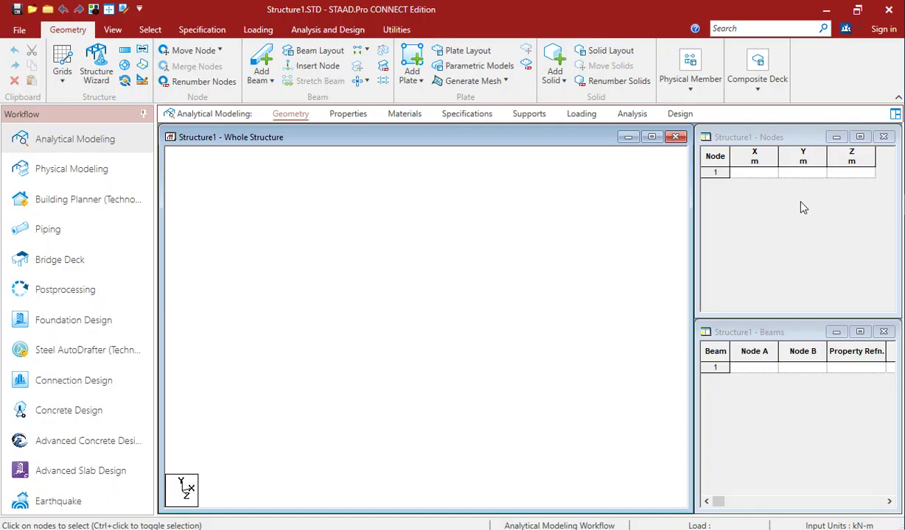
left_click(763, 175)
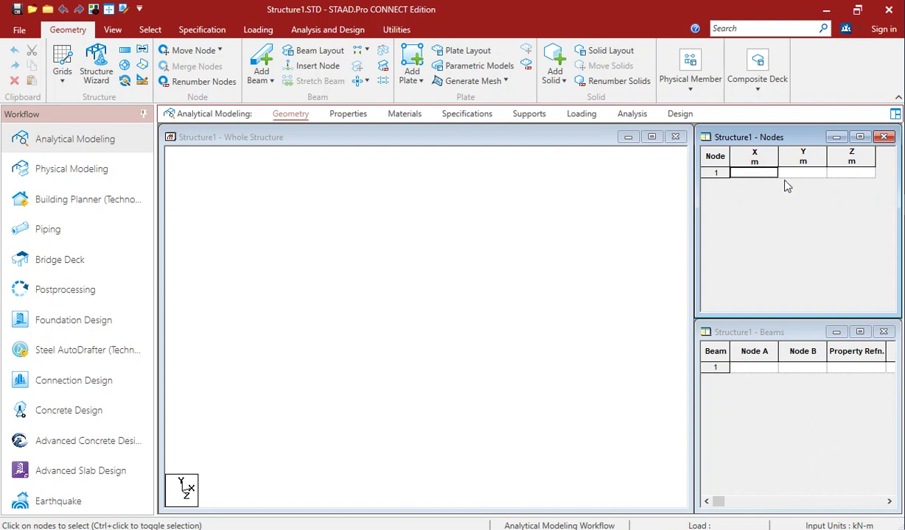
type("0")
left_click(806, 173)
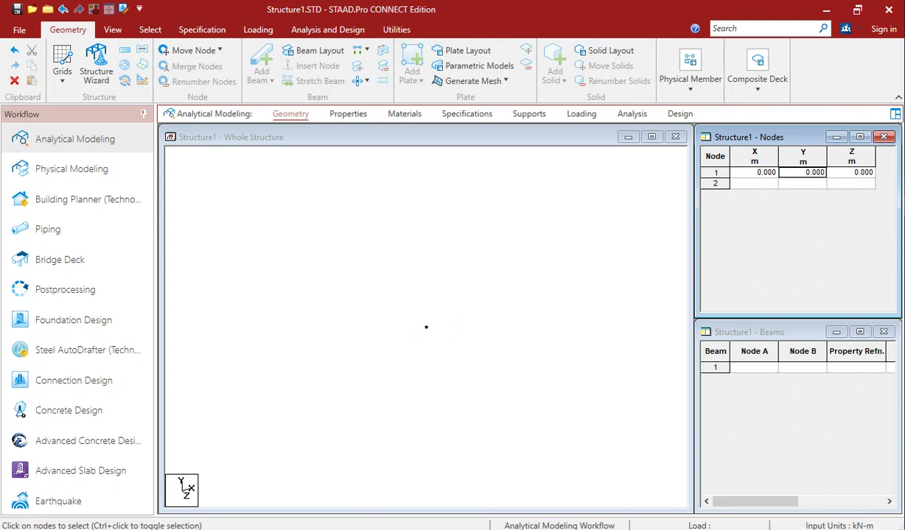
- Check the frame's overall span in the AutoCAD drawing and add a second node in STAAD.Pro at X 0, Y 0, Z 21 m
left_click(904, 181)
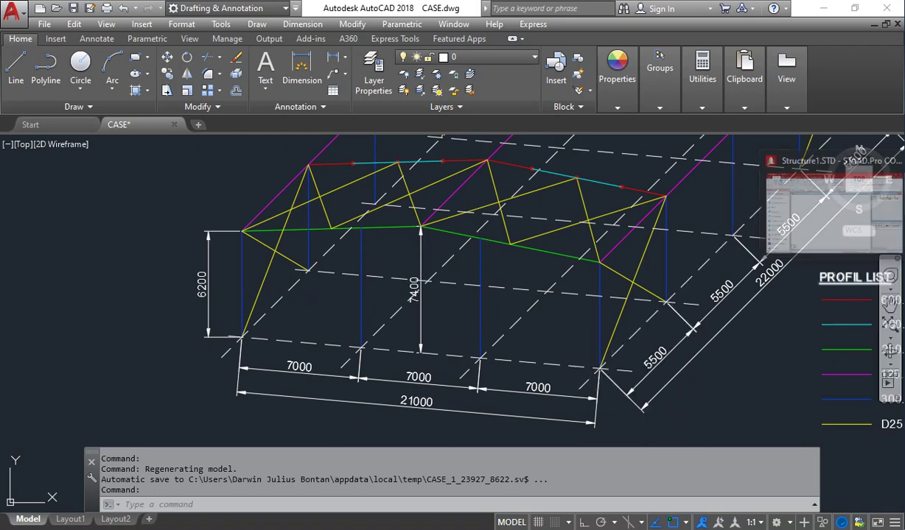
left_click(796, 186)
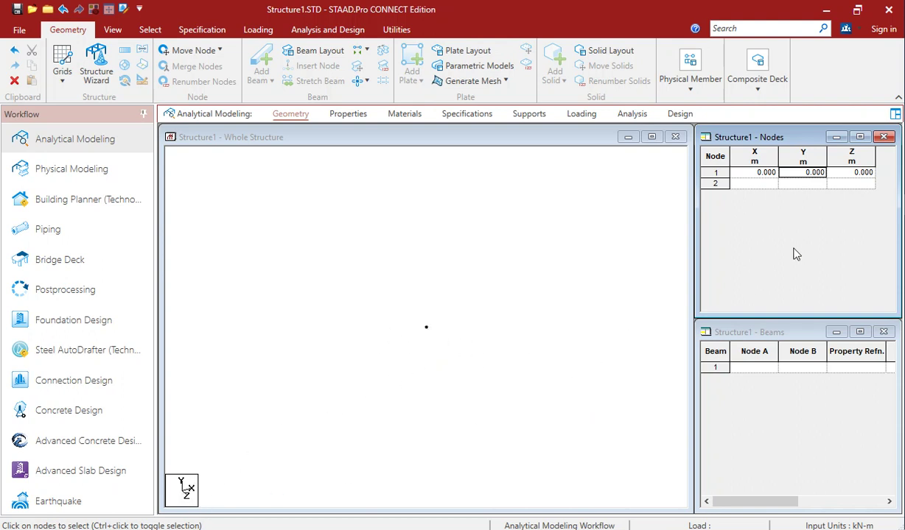
left_click(846, 185)
type("21")
left_click(810, 186)
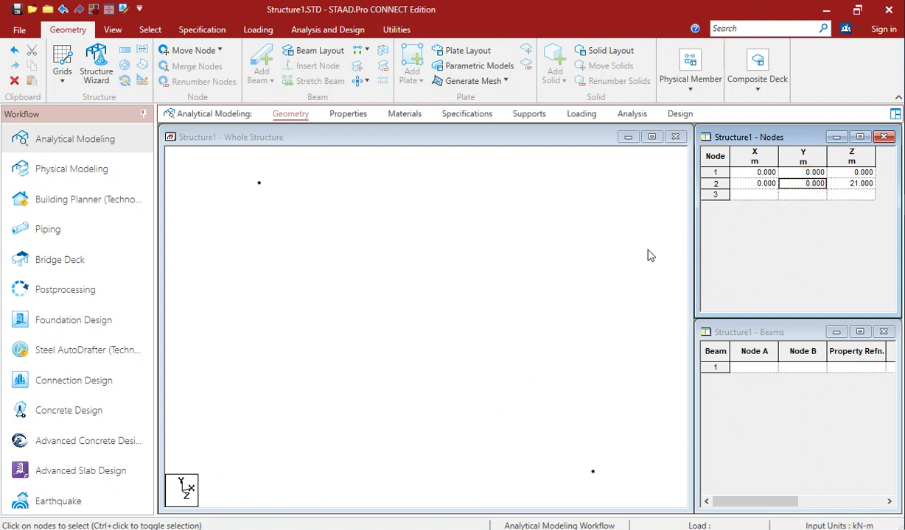
- Orbit the whole-structure view to examine the position of the two base nodes
left_click(504, 285)
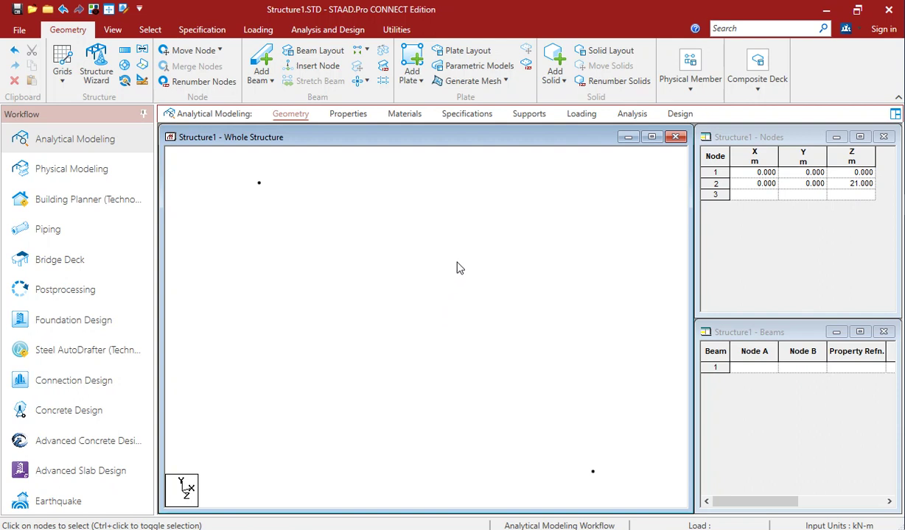
left_click(446, 326)
left_click_drag(472, 254, 446, 299)
left_click(481, 270)
left_click_drag(475, 258, 509, 309)
left_click(545, 327)
right_click(453, 296)
left_click(433, 294)
left_click_drag(432, 293, 396, 348)
middle_click_drag(545, 271, 529, 280)
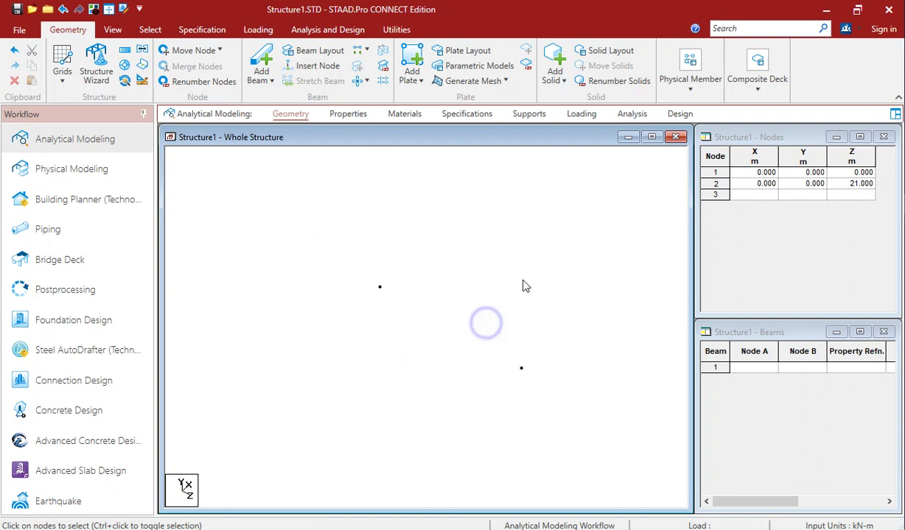
middle_click_drag(485, 311, 465, 319)
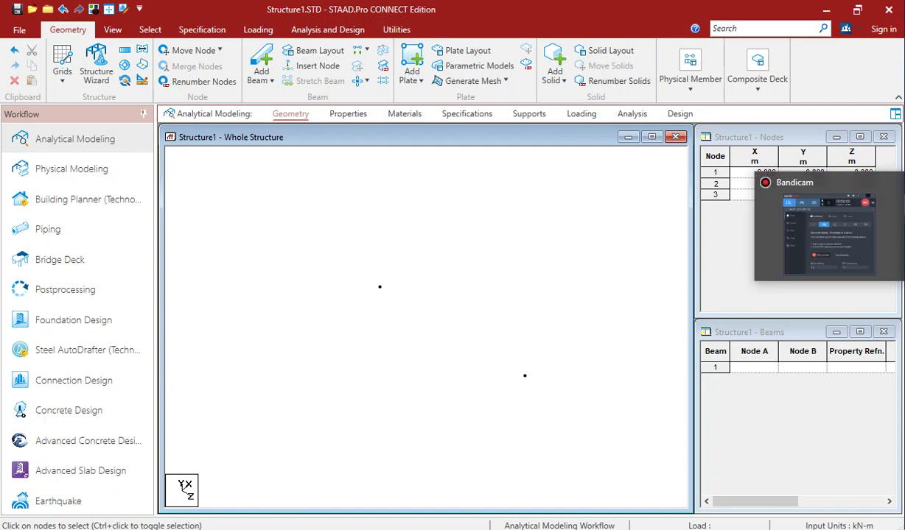
- Check the column height in the AutoCAD drawing and add the first column-top node in STAAD.Pro at X 0, Y 6.2, Z 0 m
left_click(778, 193)
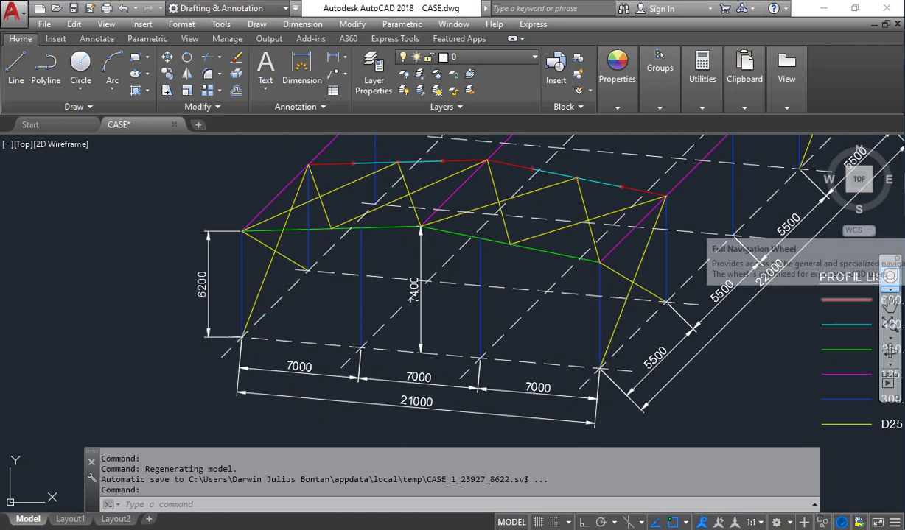
left_click(889, 211)
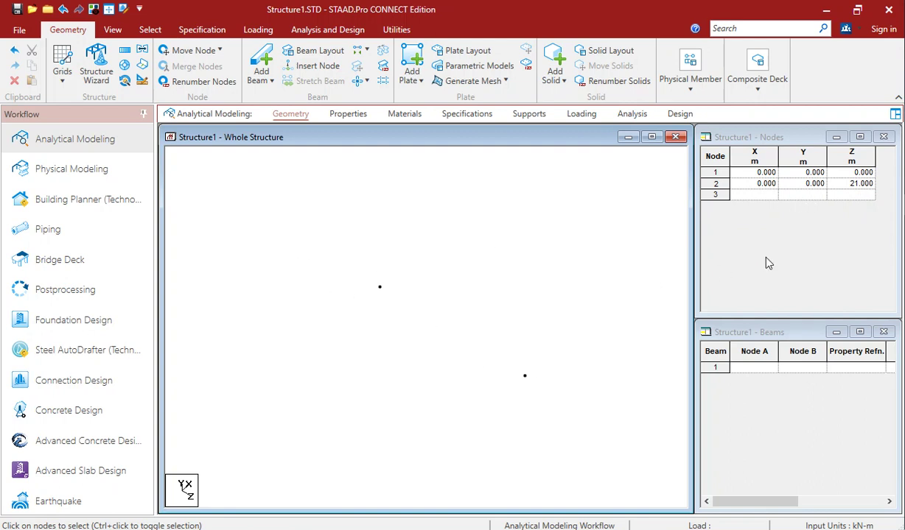
left_click(806, 195)
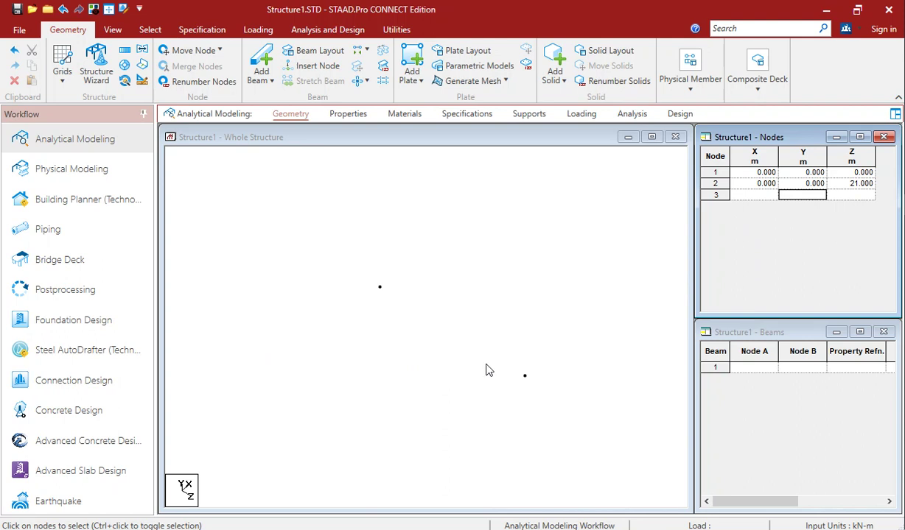
type("6.2")
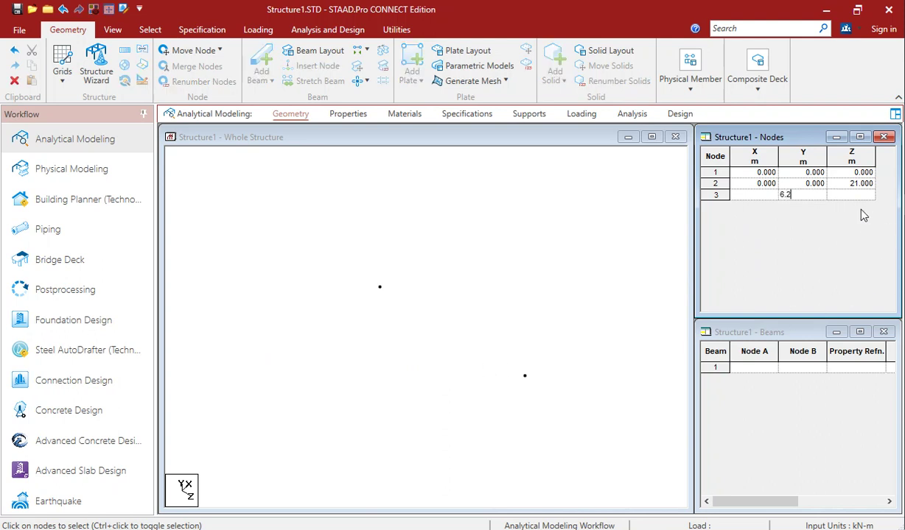
left_click(853, 196)
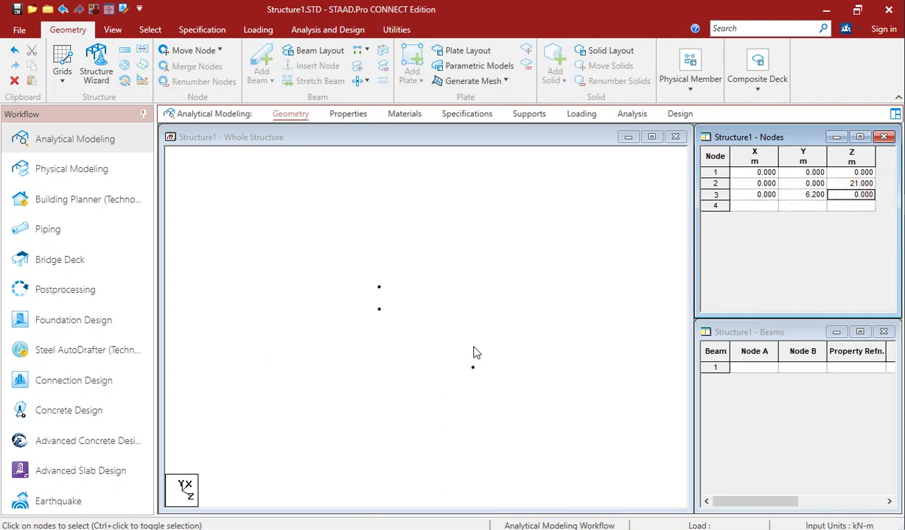
- Add the opposite column-top node at X 0, Y 6.2, Z 21 m
left_click(818, 207)
type("6.2")
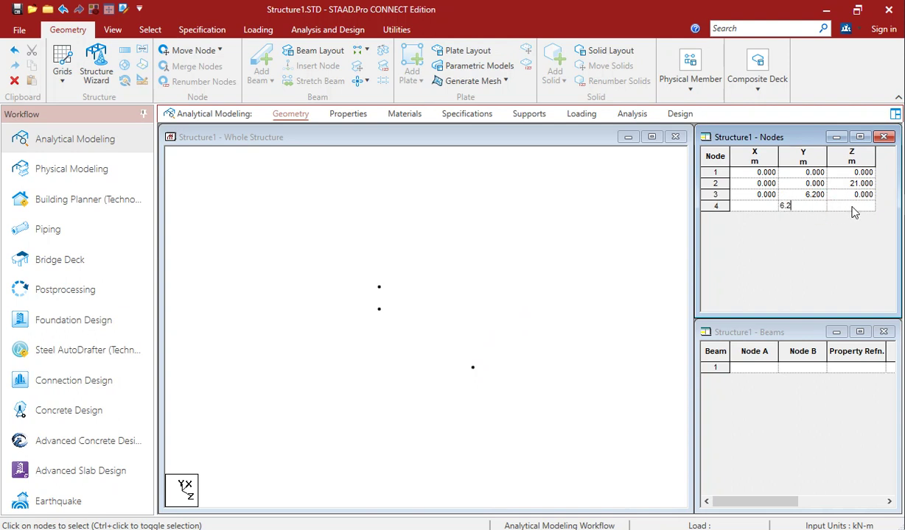
left_click(851, 208)
type("21")
left_click(814, 218)
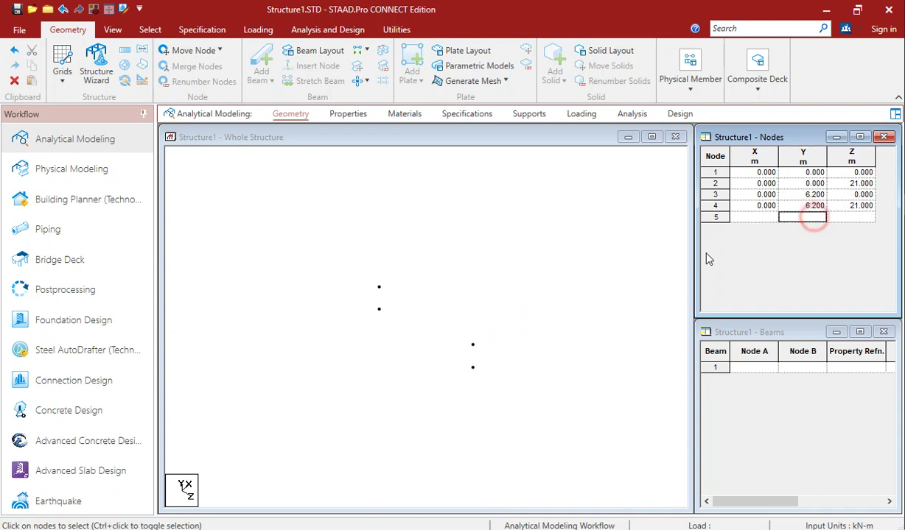
left_click(495, 357)
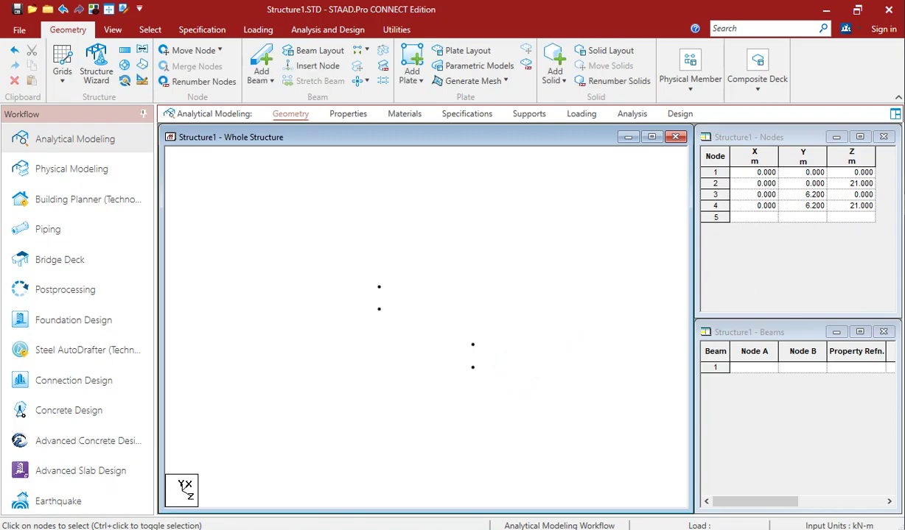
- Check the ridge height in the AutoCAD drawing and add the ridge node in STAAD.Pro at X 0, Y 7.4, Z 10.5 m
key("alt+Tab")
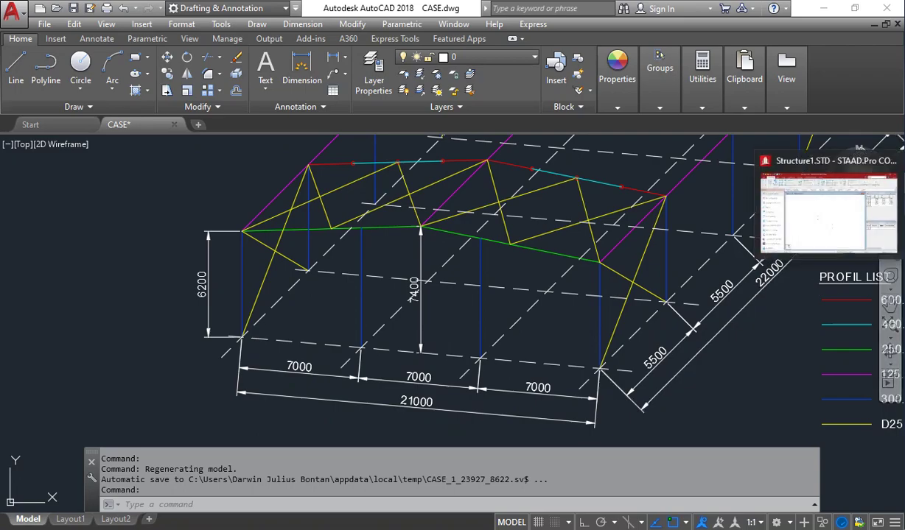
key("alt+Tab")
left_click(807, 217)
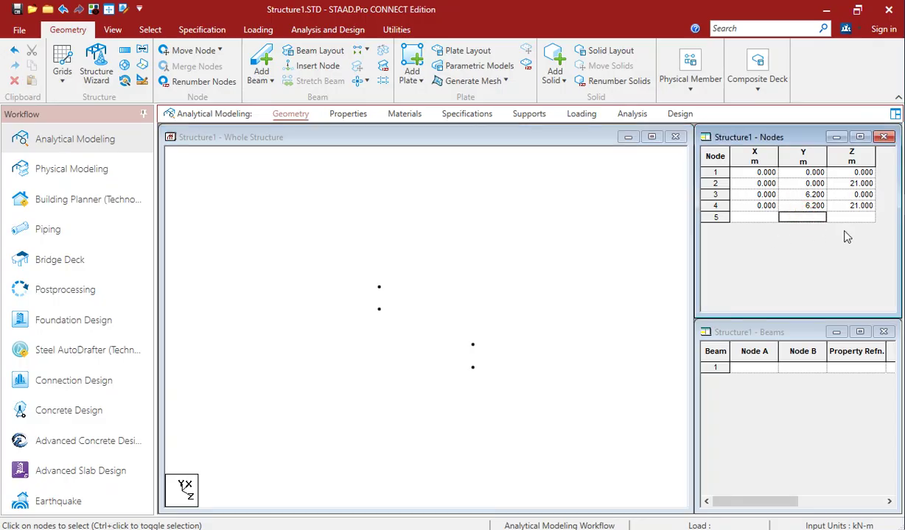
type("7.4")
left_click(845, 224)
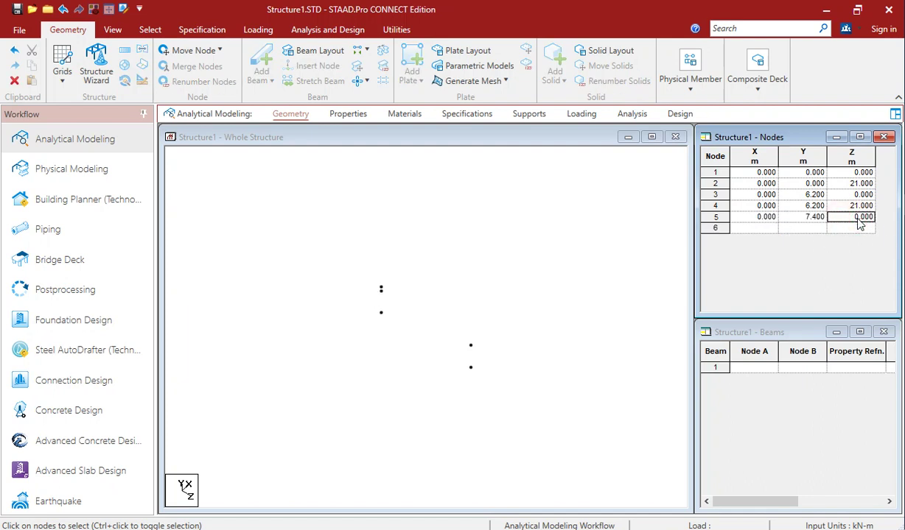
type("1")
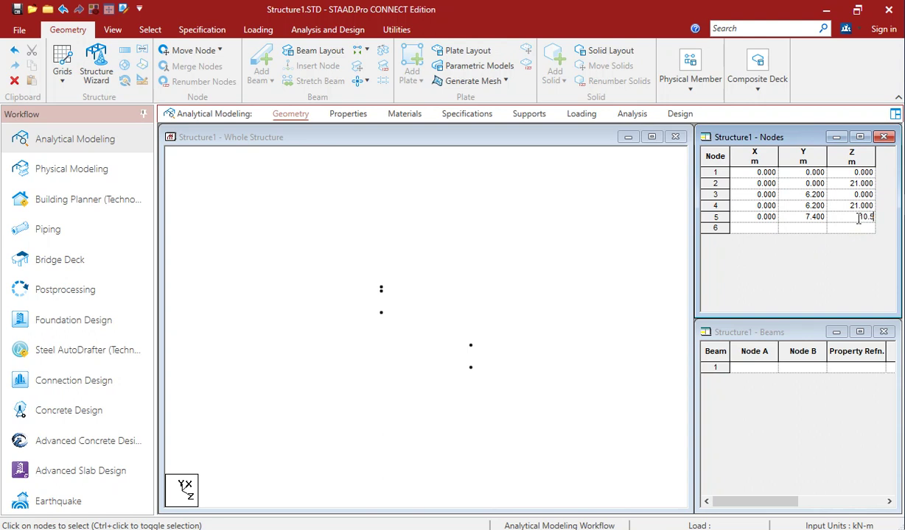
type("0.5")
left_click(823, 231)
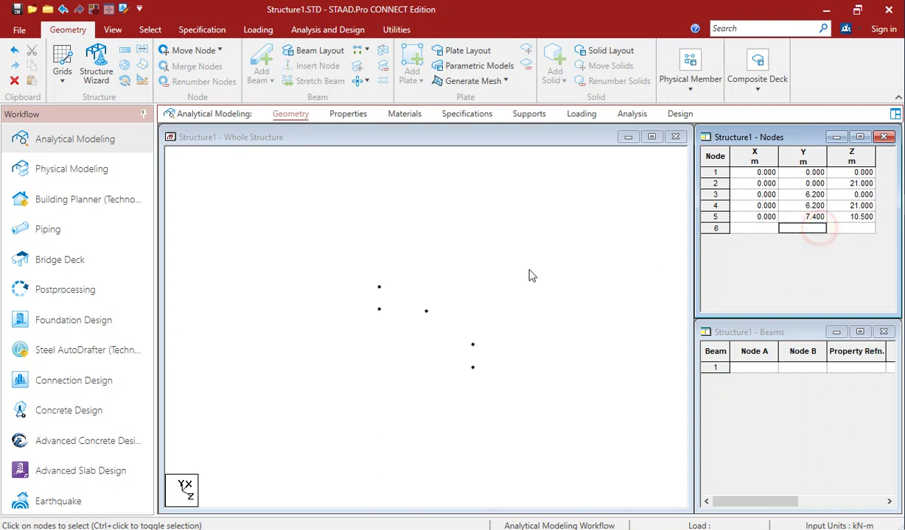
- Connect the five nodes with beams to form the frame's two columns and two rafters through the ridge node, consulting the AutoCAD drawing
left_click(415, 337)
middle_click_drag(417, 347, 445, 320, "shift")
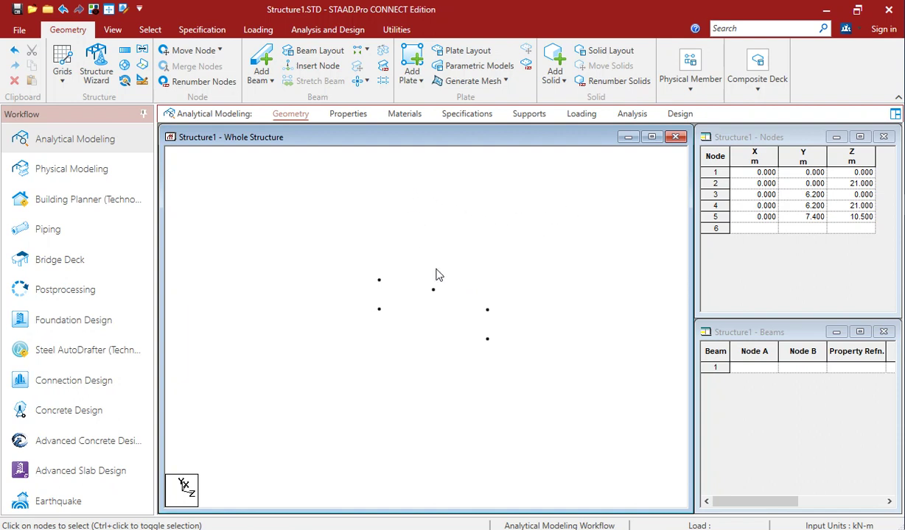
middle_click_drag(444, 317, 449, 304)
left_click(272, 67)
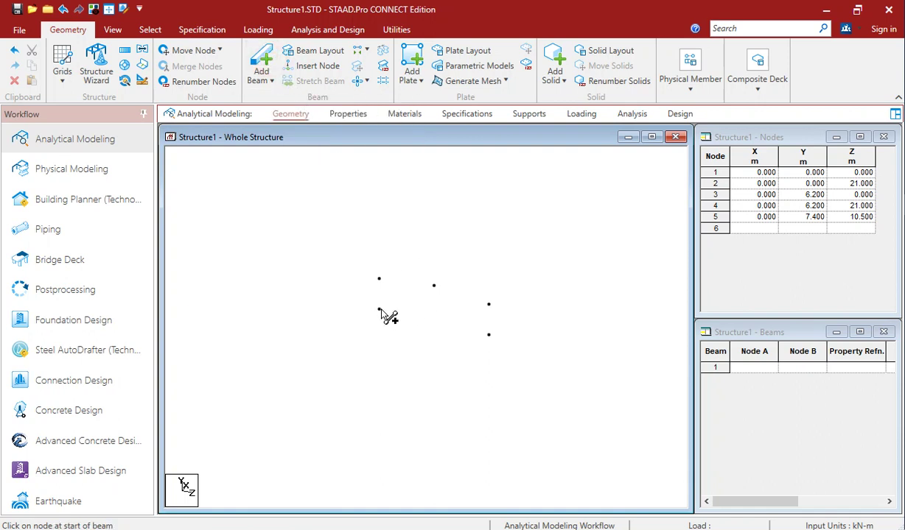
left_click_drag(379, 310, 379, 281)
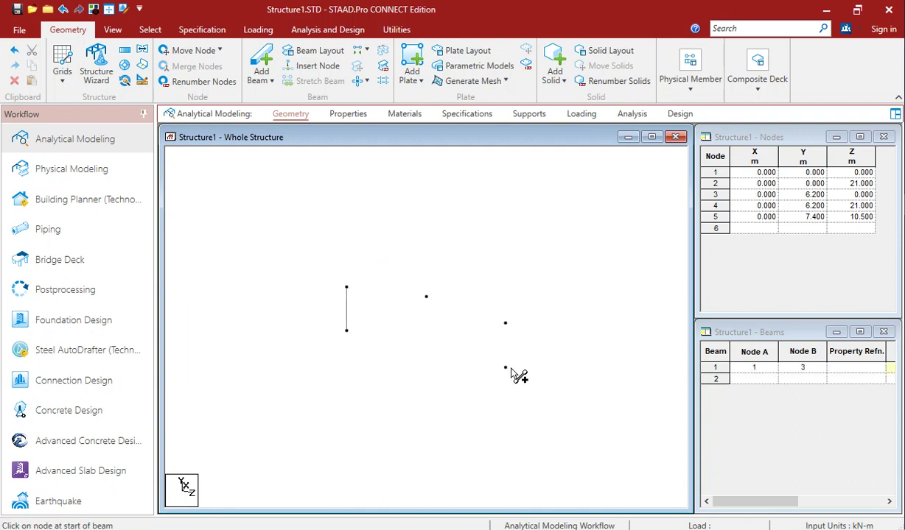
left_click_drag(505, 367, 507, 324)
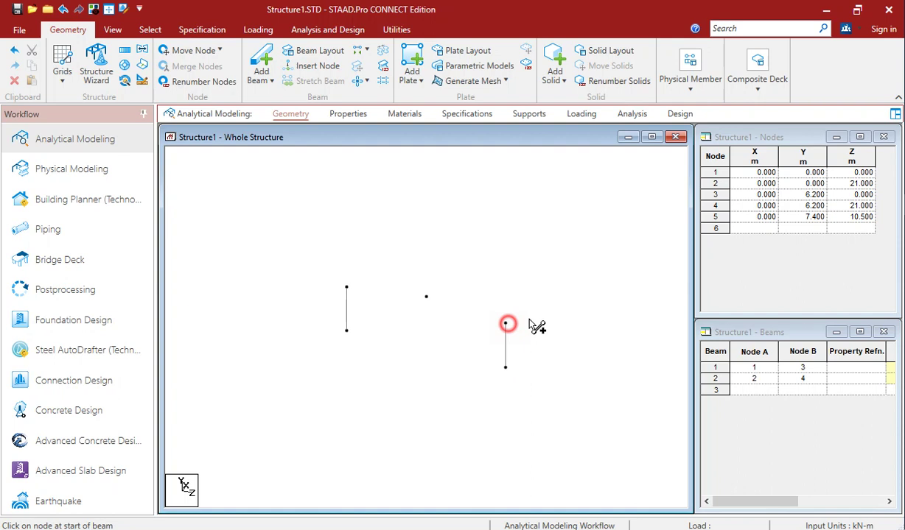
left_click_drag(345, 289, 506, 323)
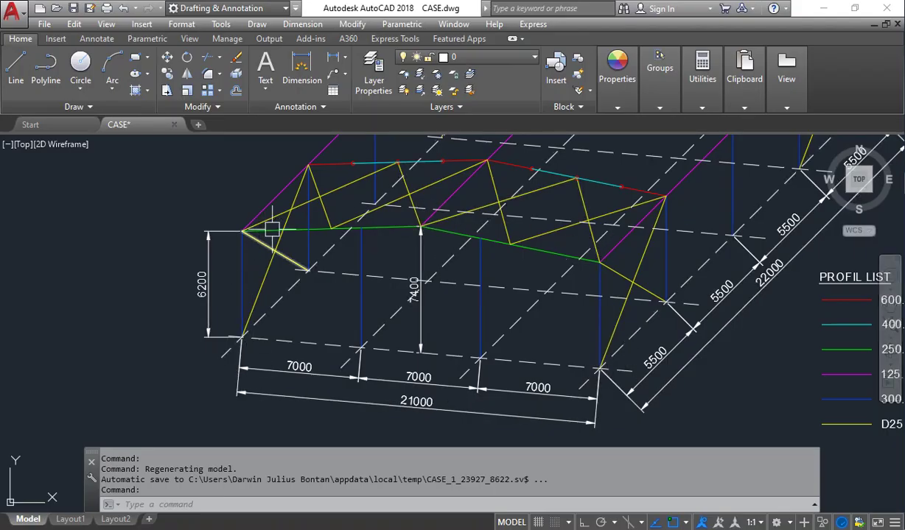
scroll(624, 276, "down", 5)
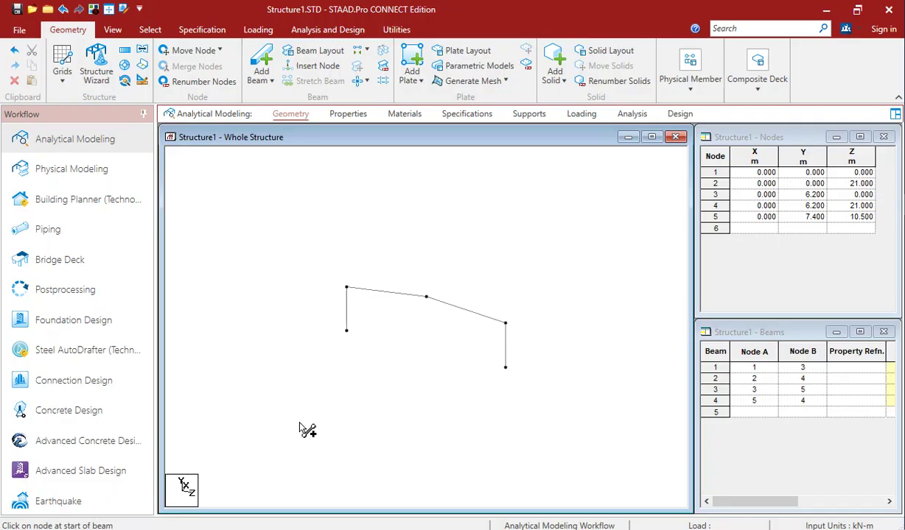
- Switch to the Nodes Cursor and select all nodes of the frame with a selection window
right_click(498, 251)
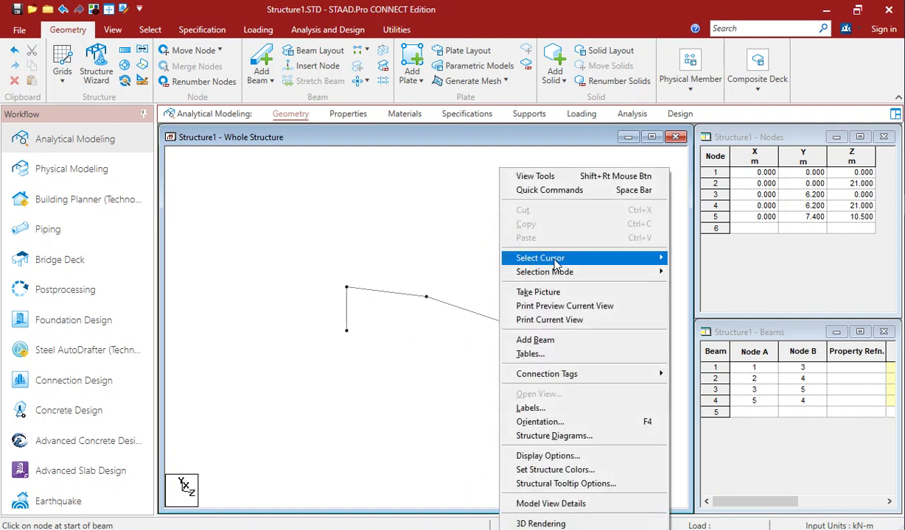
mouse_move(566, 263)
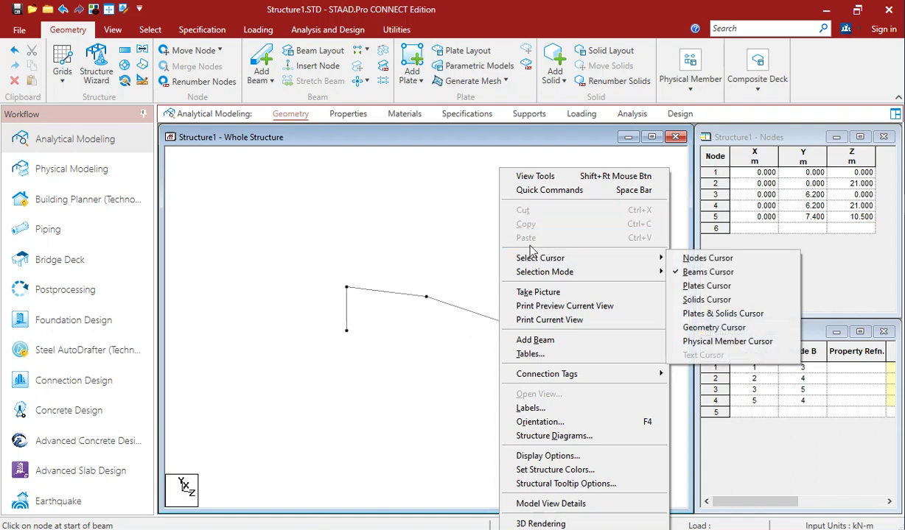
mouse_move(647, 265)
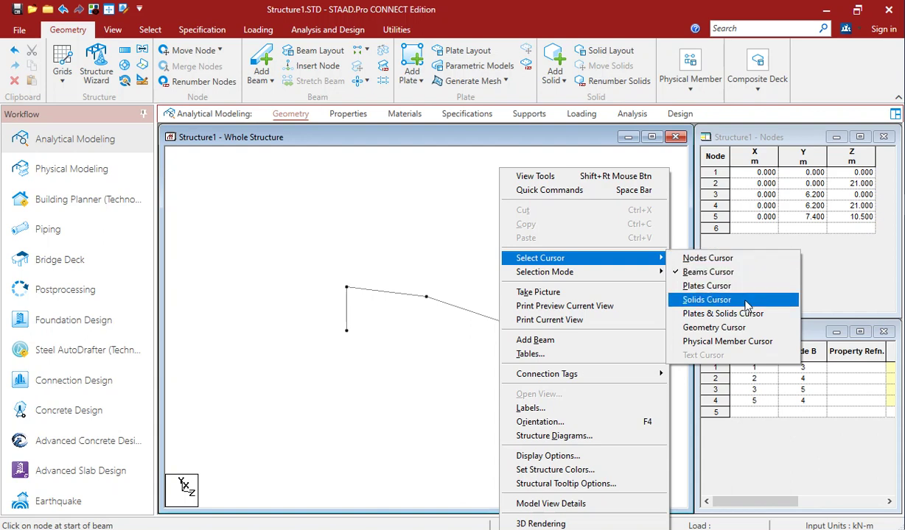
left_click(709, 259)
left_click_drag(315, 258, 523, 394)
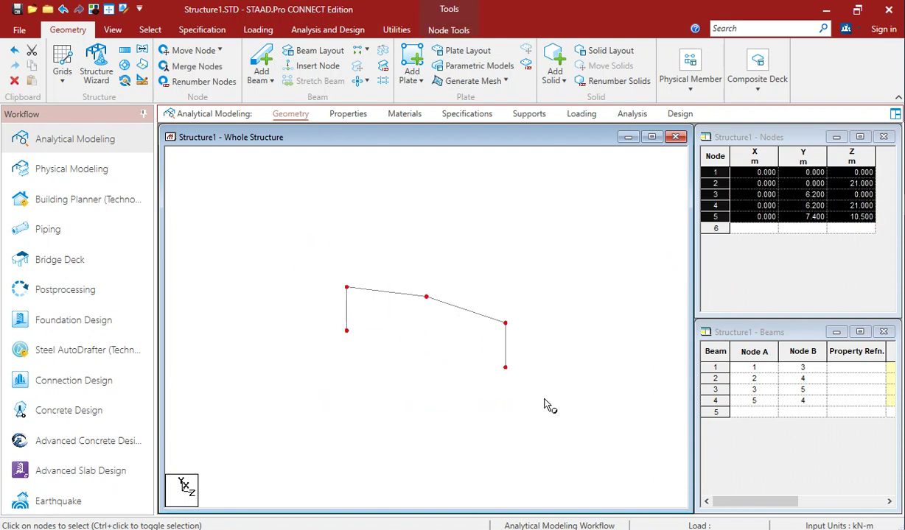
- Change from the Nodes Cursor to the Beams Cursor, window-select the frame's members and clear the selection
right_click(473, 239)
mouse_move(572, 330)
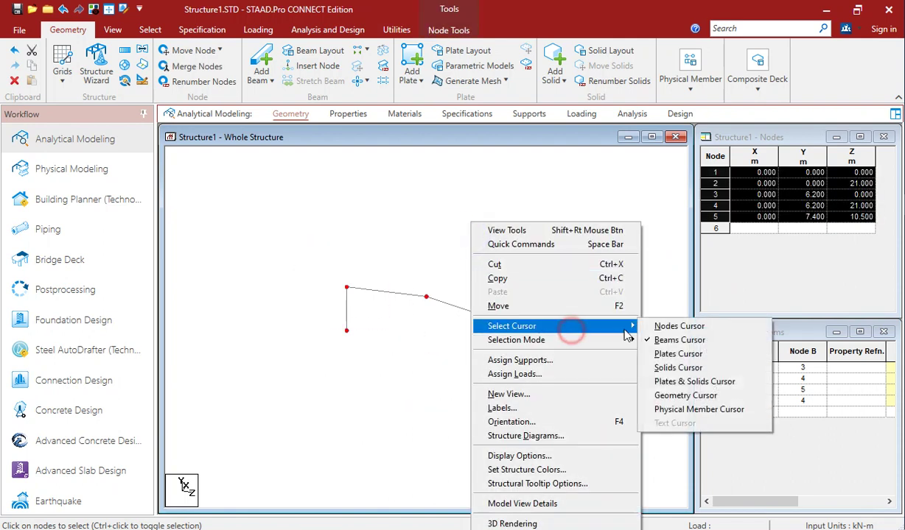
left_click(662, 341)
left_click_drag(299, 246, 618, 414)
left_click(480, 255)
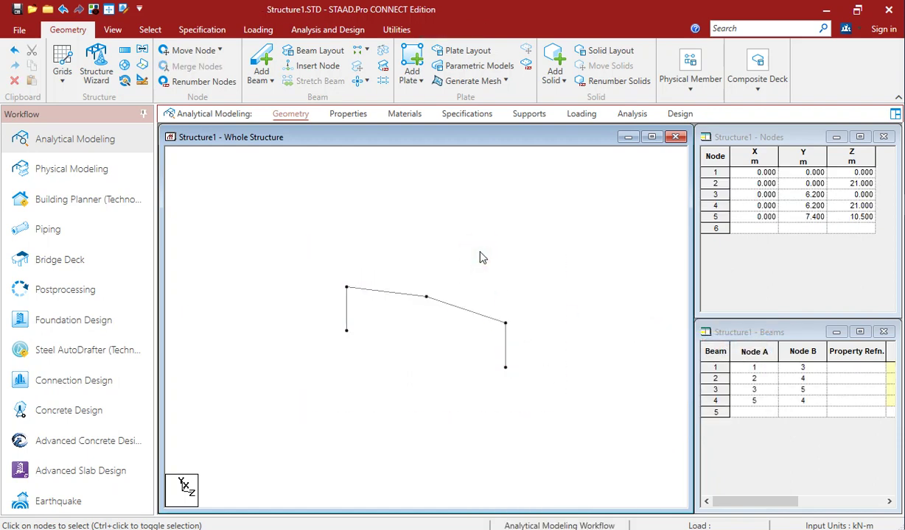
- Switch to the Plates Cursor and try a window selection around the frame
right_click(479, 256)
left_click(542, 272)
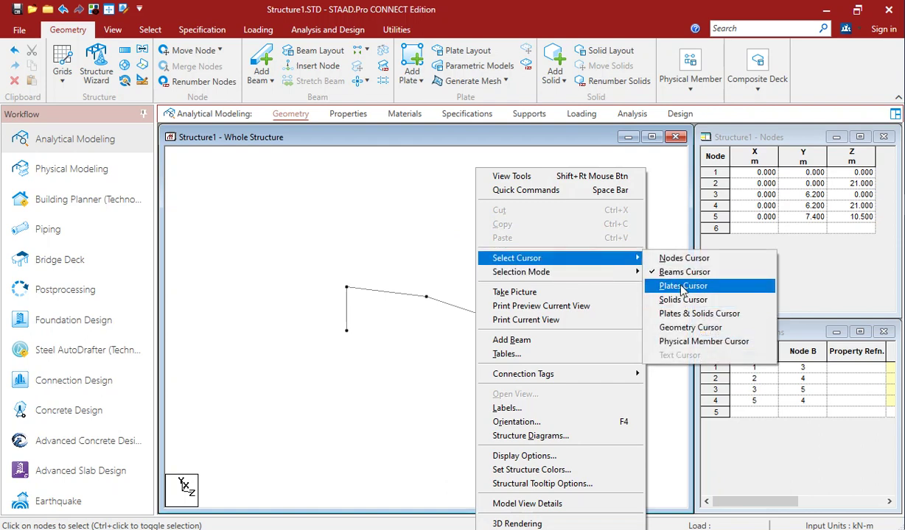
left_click(682, 287)
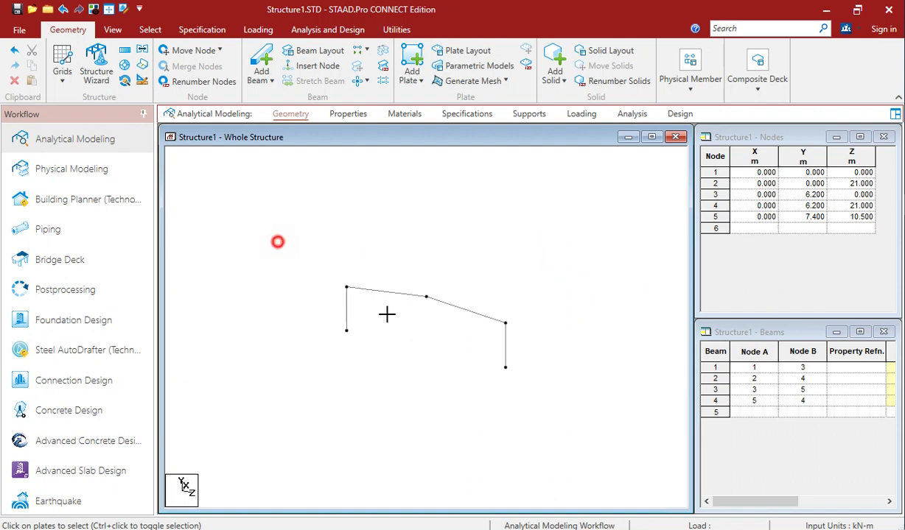
- Return to the Beams Cursor and window-select all four columns and rafters of the frame
right_click(436, 252)
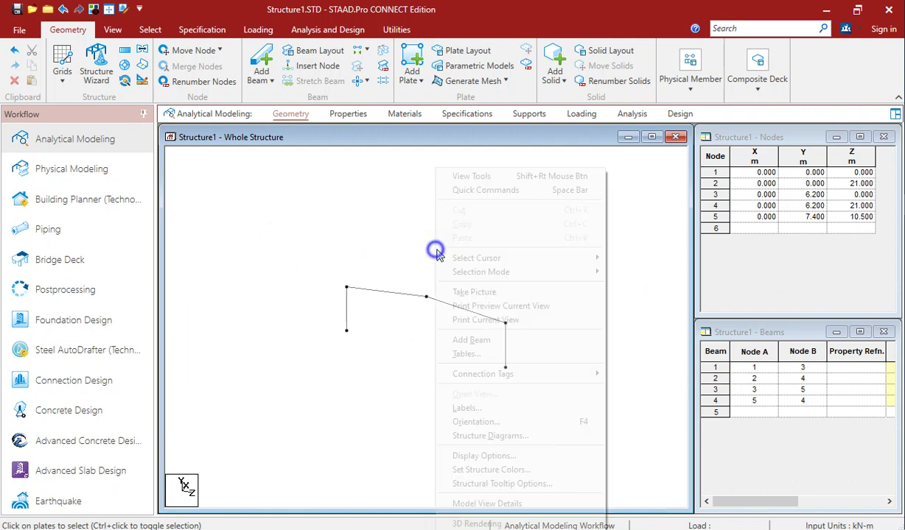
mouse_move(517, 259)
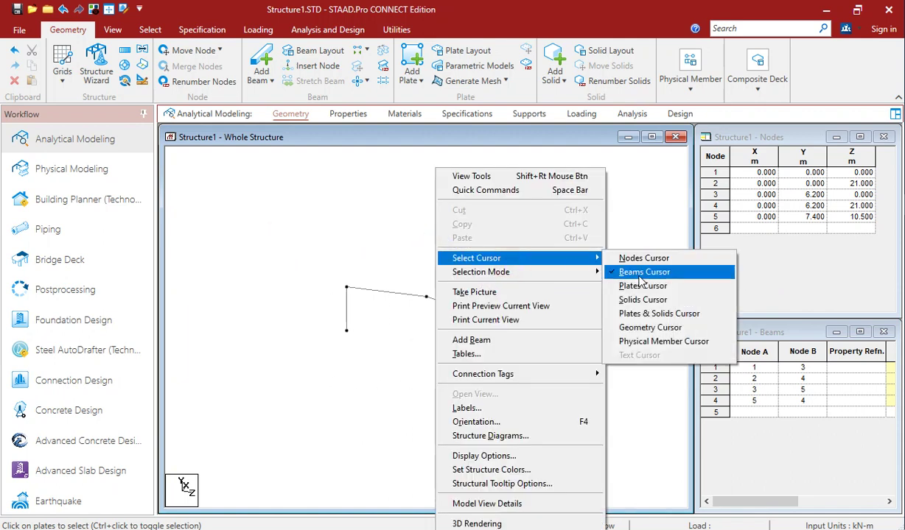
left_click(639, 273)
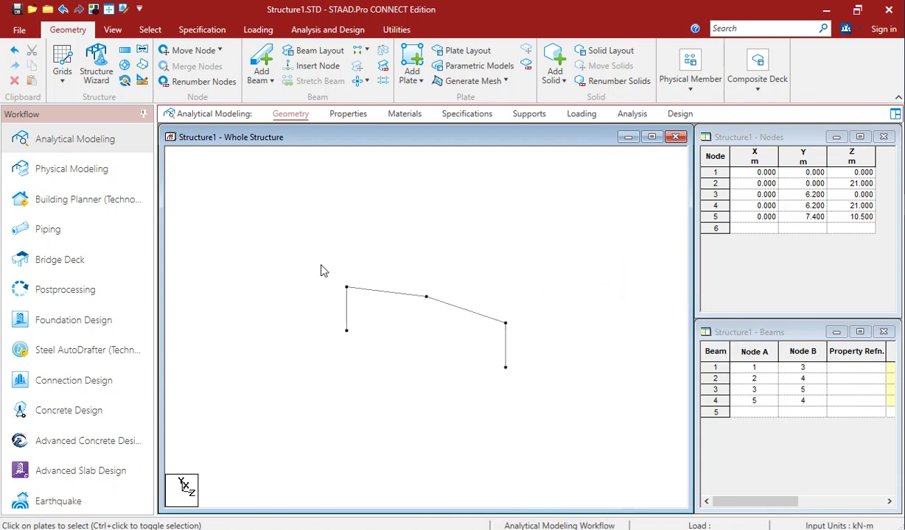
left_click_drag(318, 259, 528, 399)
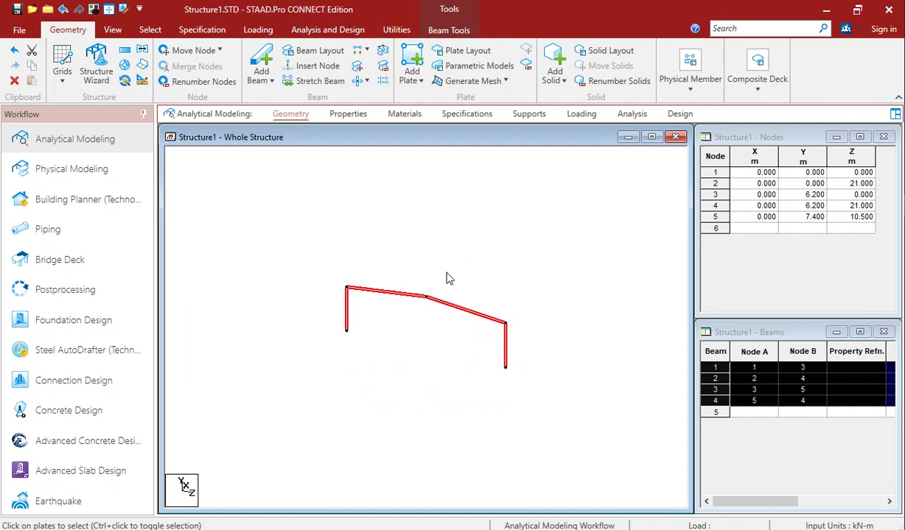